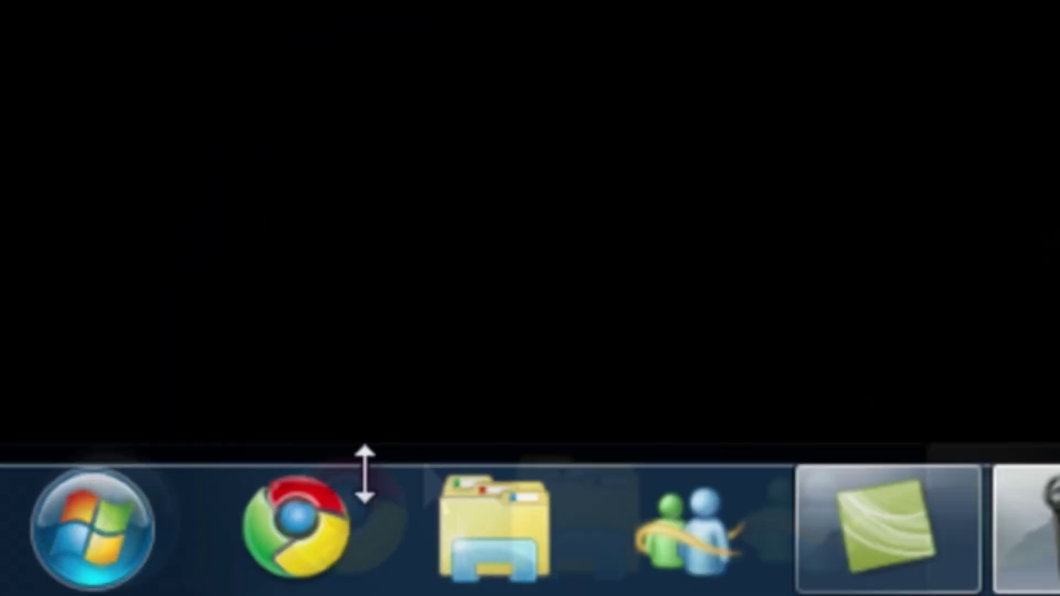
# Search Google for no-ip, open the No-IP site, and go to its account sign-up form
pyautogui.click(341, 495)
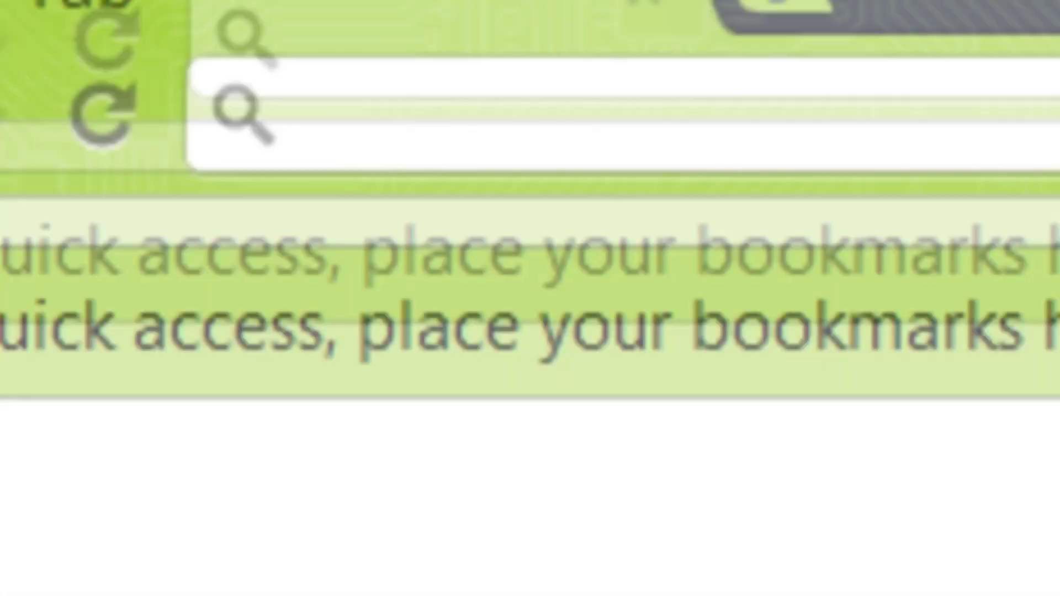
pyautogui.write('no-')
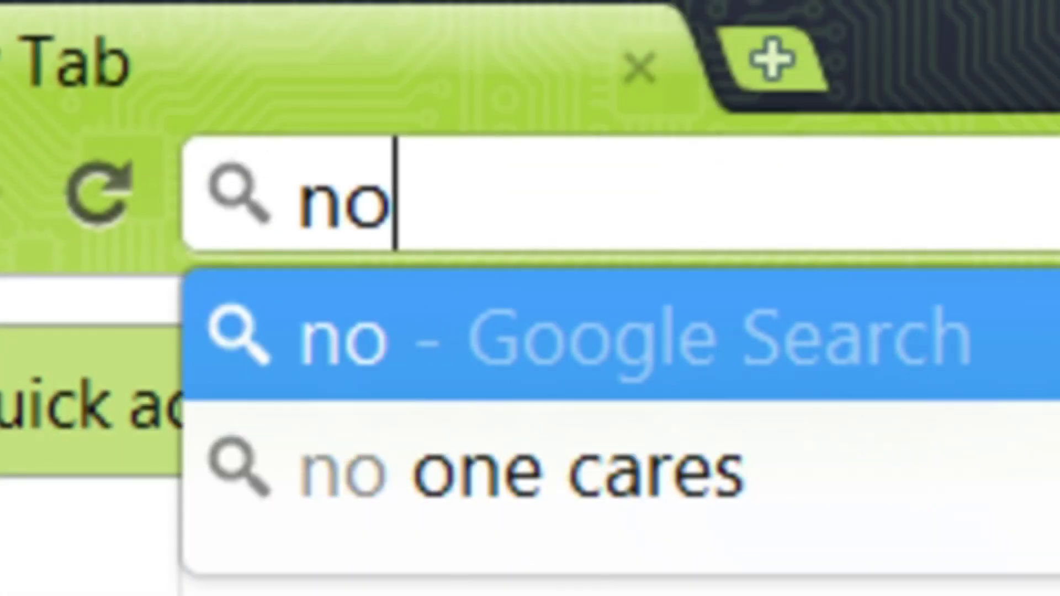
pyautogui.write('ip')
pyautogui.press('Return')
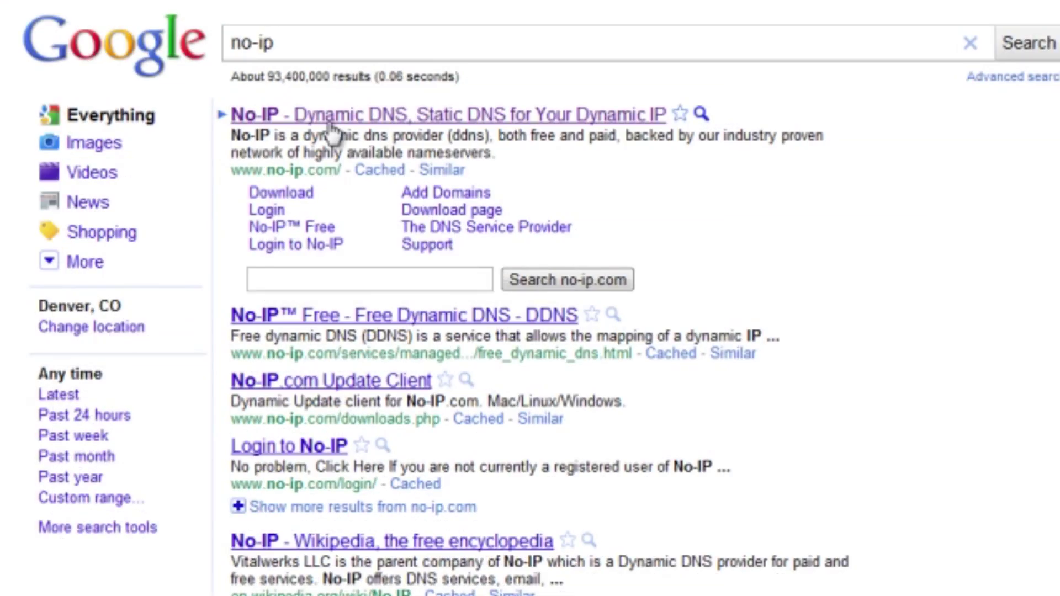
pyautogui.click(331, 123)
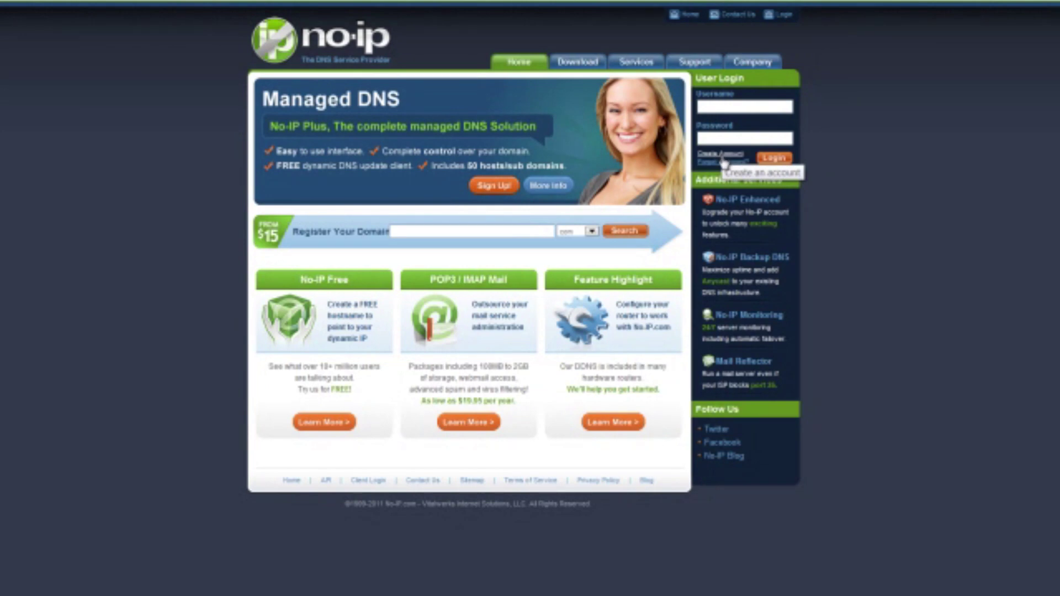
pyautogui.click(723, 160)
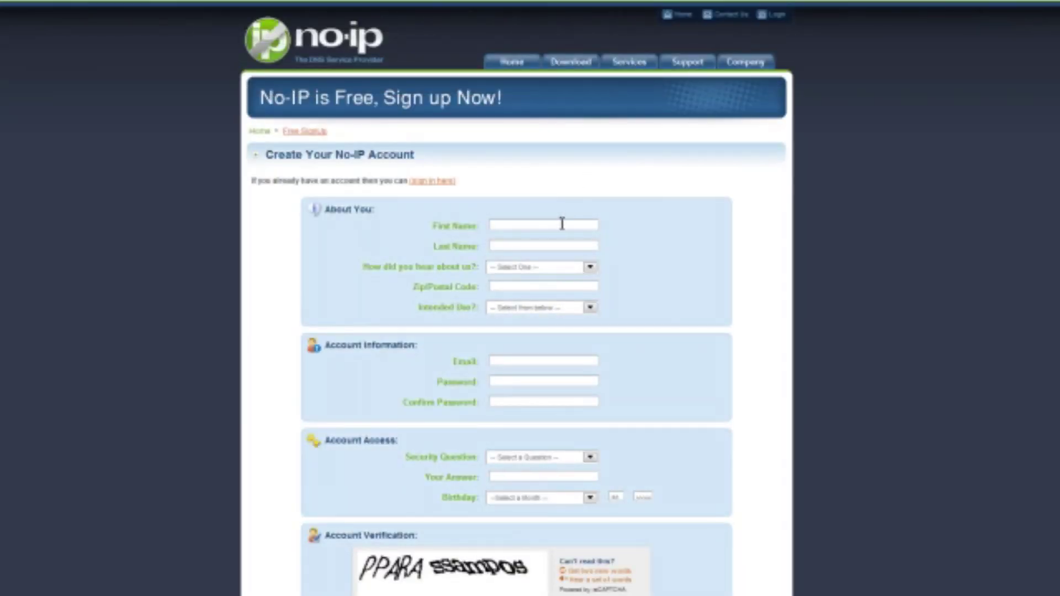
# Review the personal and account fields on the sign-up form, then return to the No-IP home page
pyautogui.scroll(-6, 562, 224)
pyautogui.scroll(6, 562, 223)
pyautogui.scroll(-6, 562, 224)
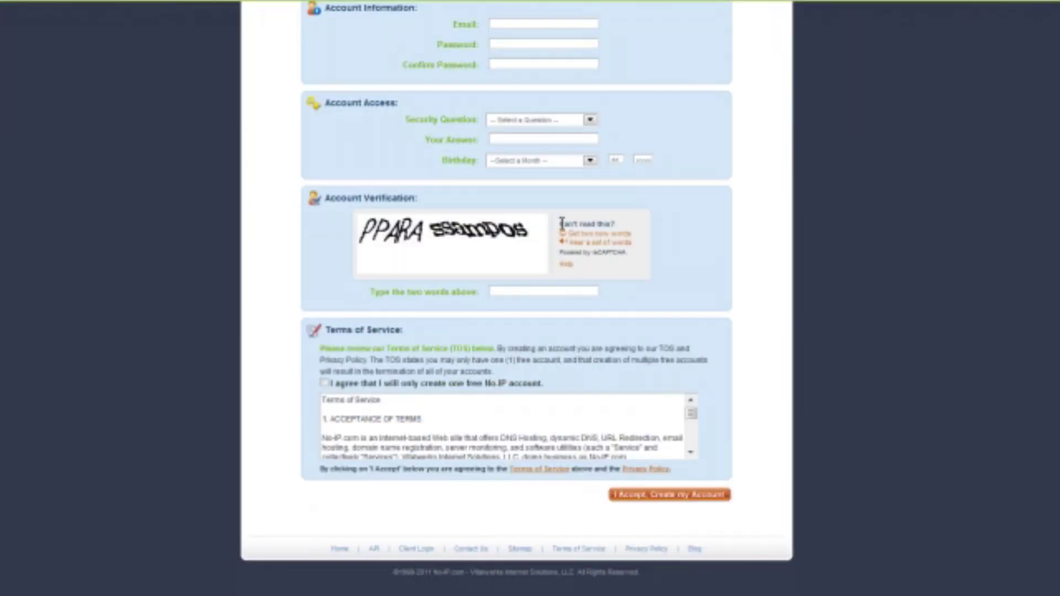
pyautogui.scroll(3, 562, 224)
pyautogui.moveTo(703, 210); pyautogui.dragTo(826, 191)
pyautogui.scroll(3, 889, 194)
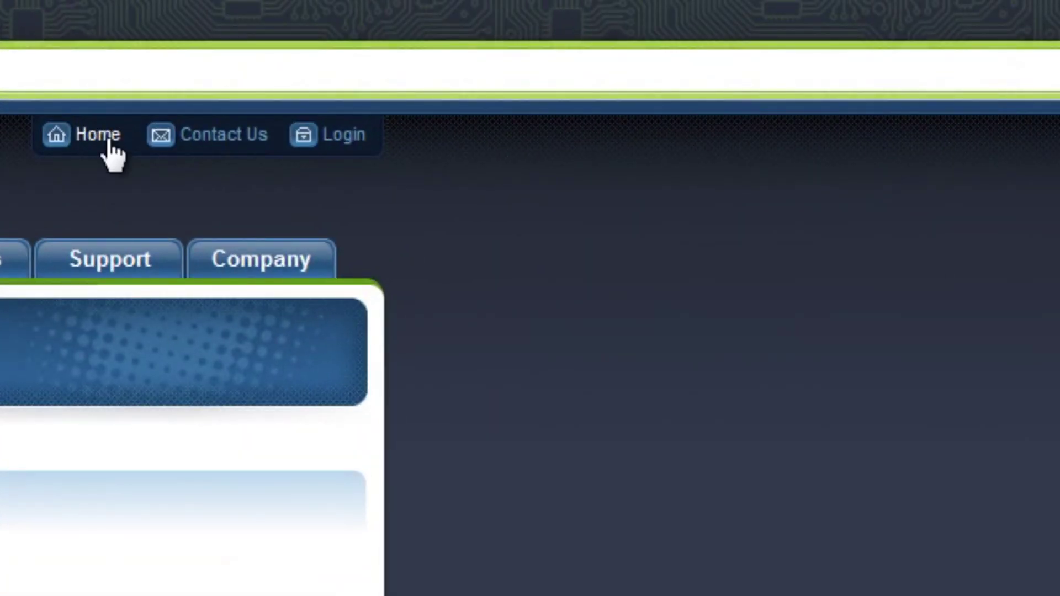
pyautogui.click(188, 122)
# Log in to the No-IP account with the saved username and the account password
pyautogui.click(346, 384)
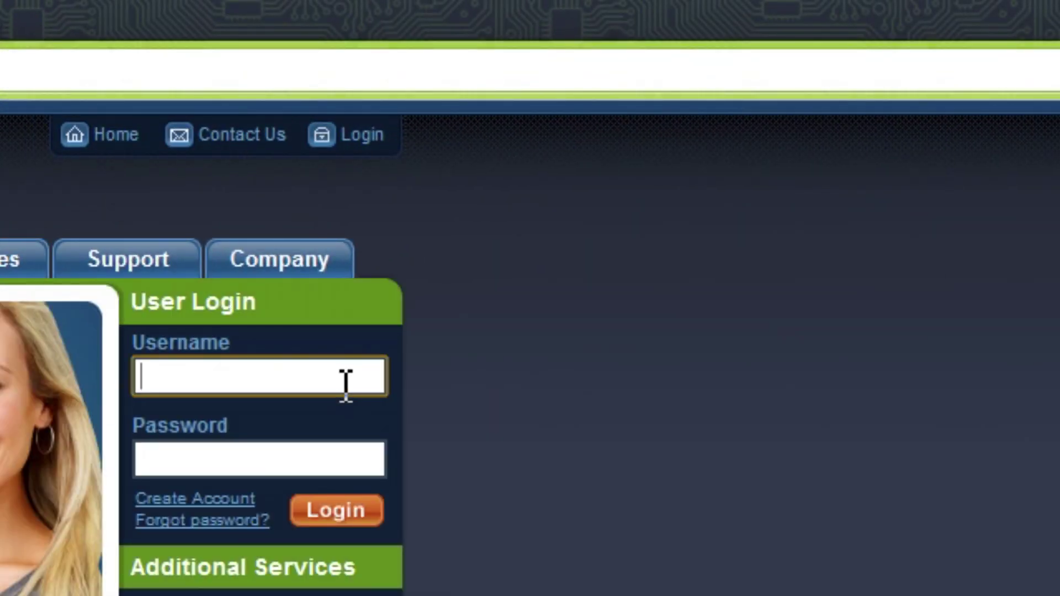
pyautogui.write('divin')
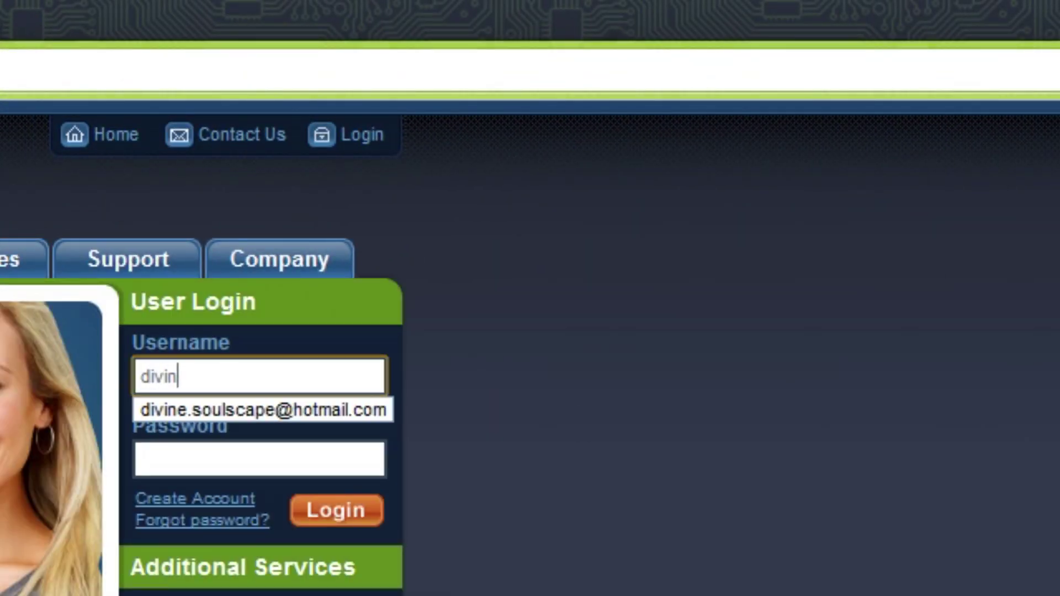
pyautogui.write('e')
pyautogui.press('Down')
pyautogui.press('Tab')
pyautogui.write('****')
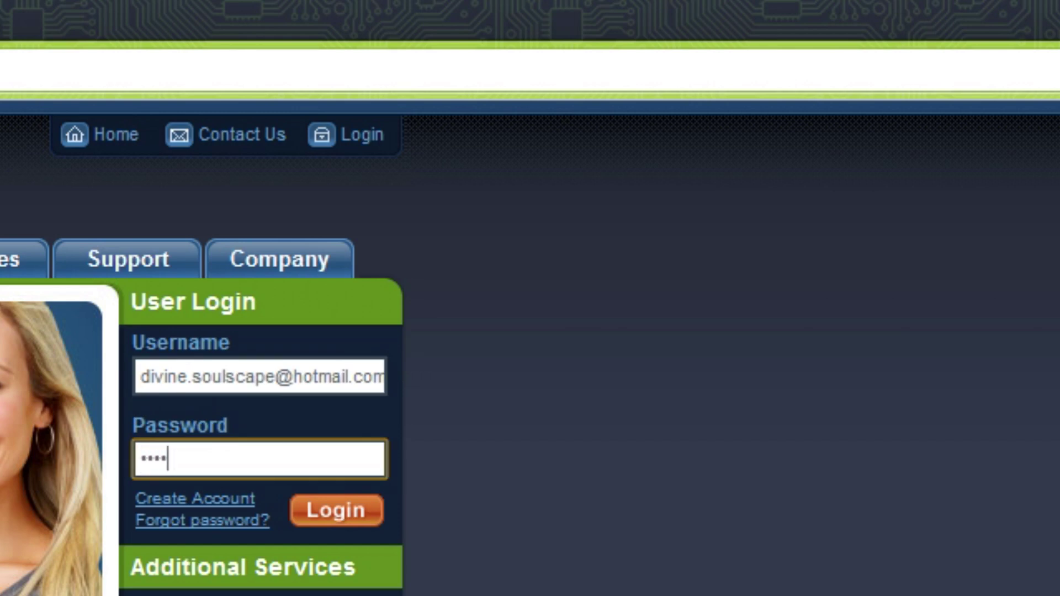
pyautogui.write('********')
pyautogui.press('Return')
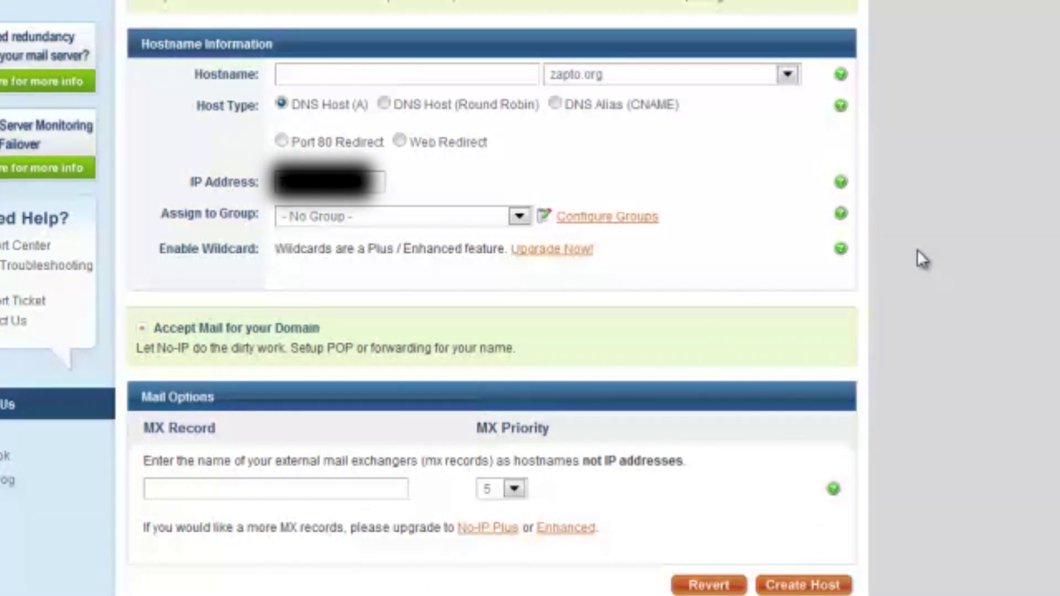
# Enter hostname YourRspsServer and choose the no-ip.biz domain in the add-host form
pyautogui.click(491, 70)
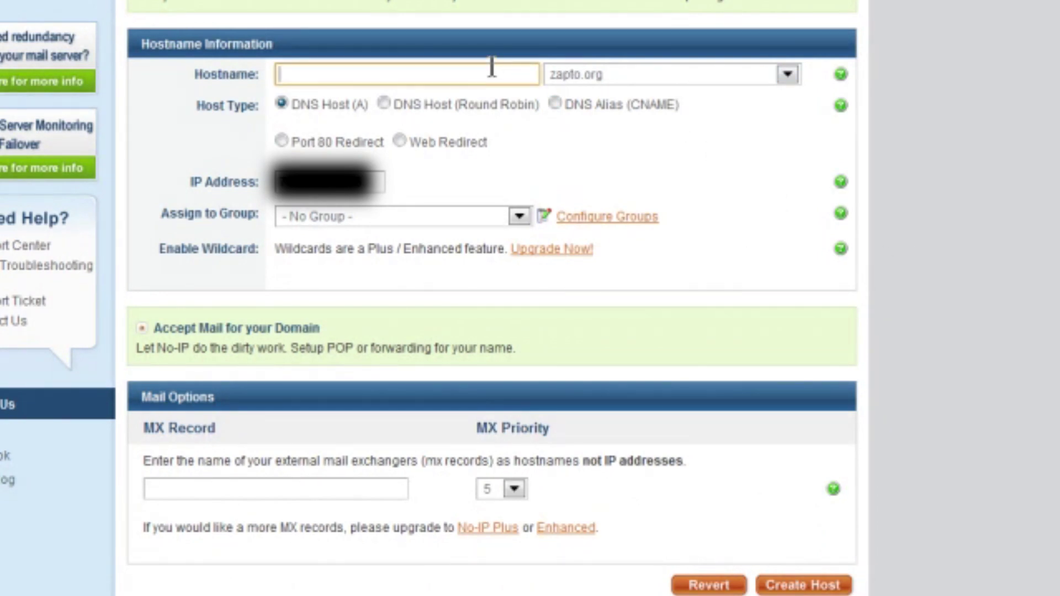
pyautogui.click(575, 80)
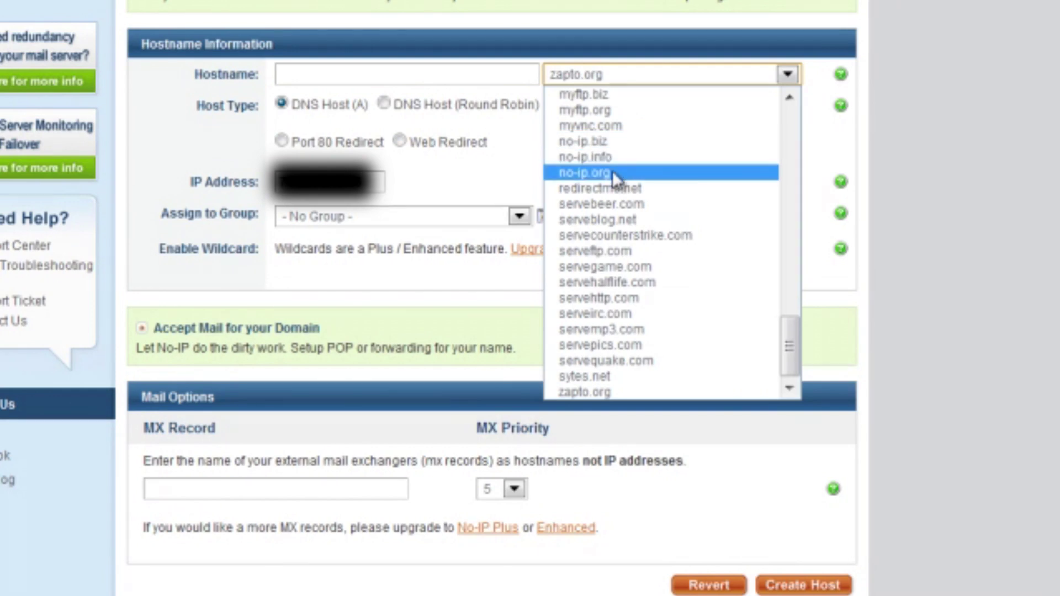
pyautogui.click(616, 143)
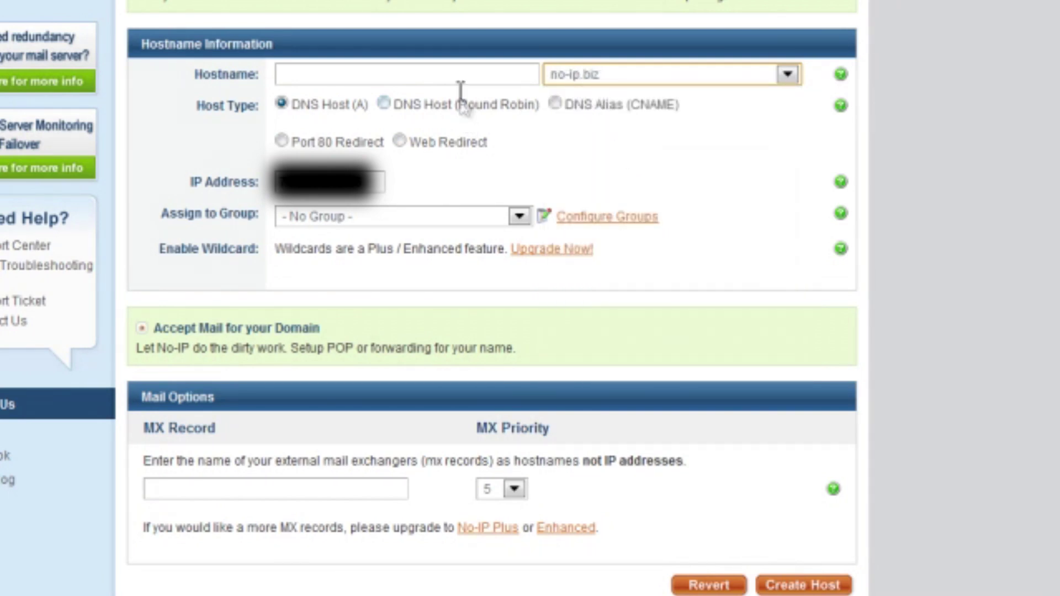
pyautogui.click(442, 71)
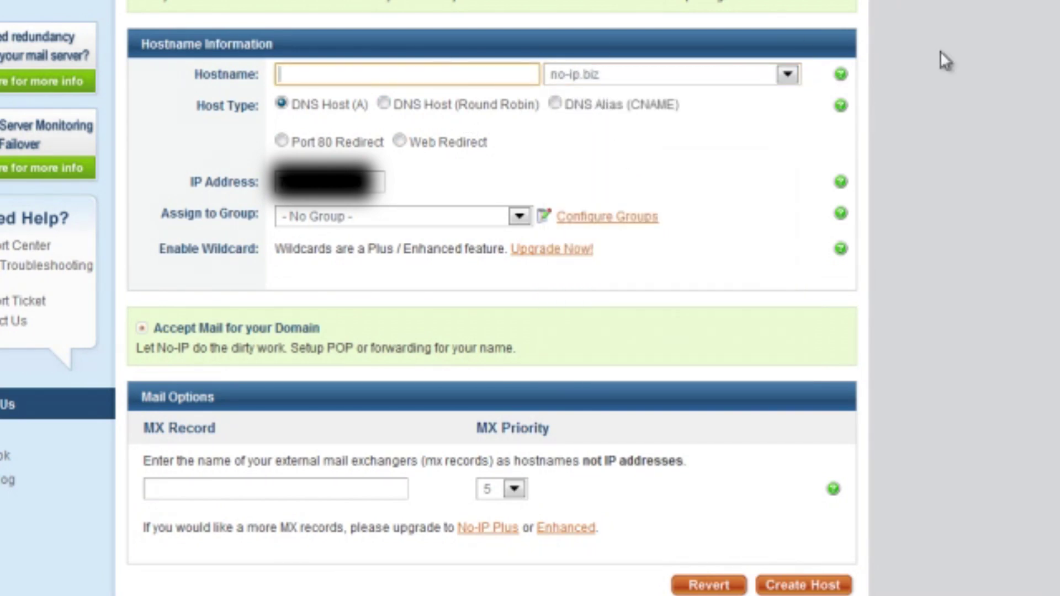
pyautogui.write('YourRspsServer')
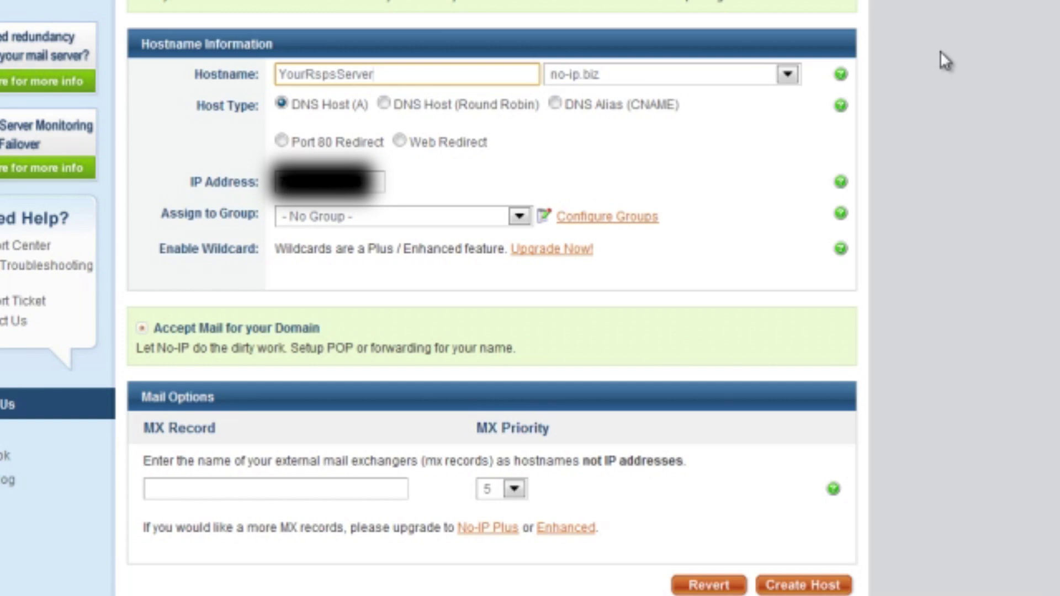
pyautogui.click(940, 52)
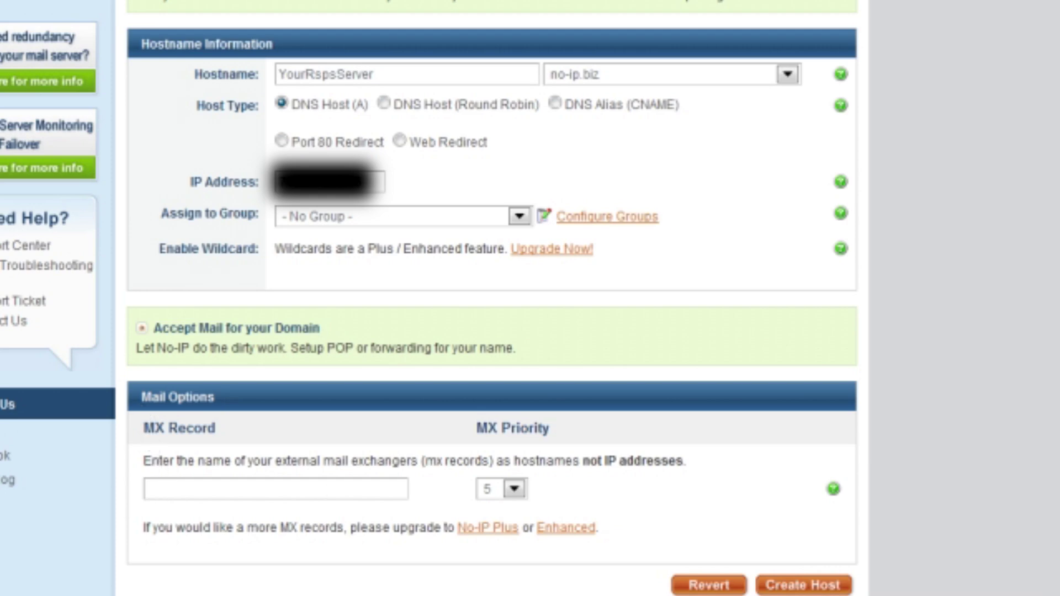
# Create the host YourRspsServer.no-ip.biz, then go to the No-IP downloads page
pyautogui.click(841, 586)
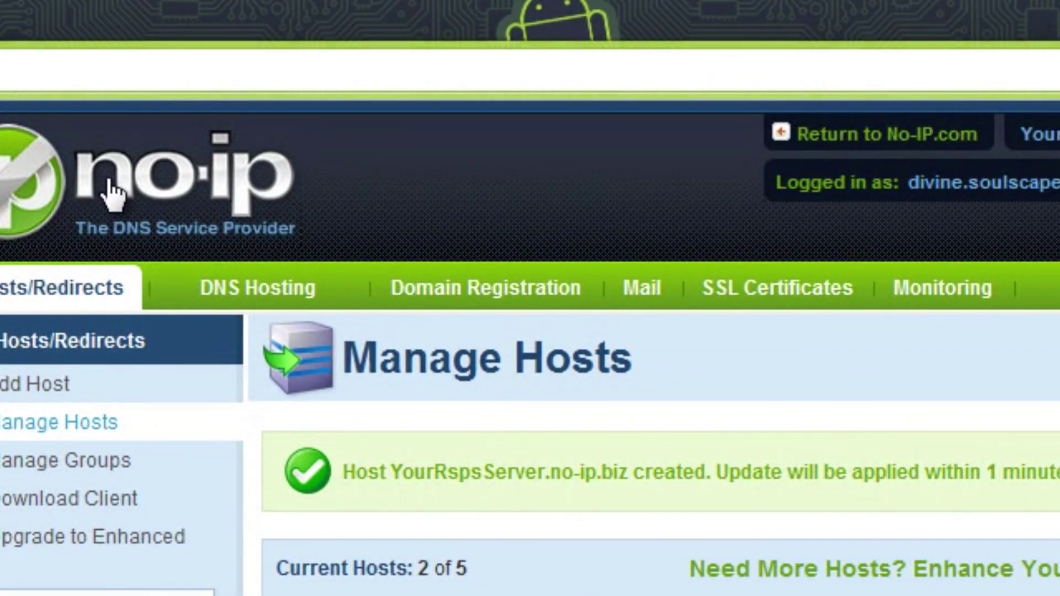
pyautogui.click(113, 191)
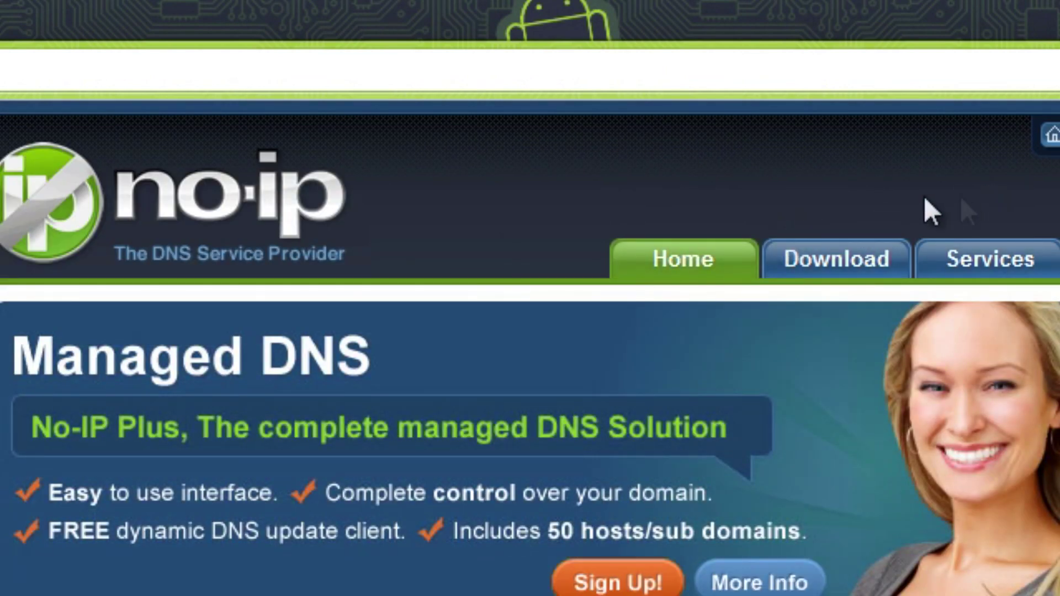
pyautogui.click(871, 265)
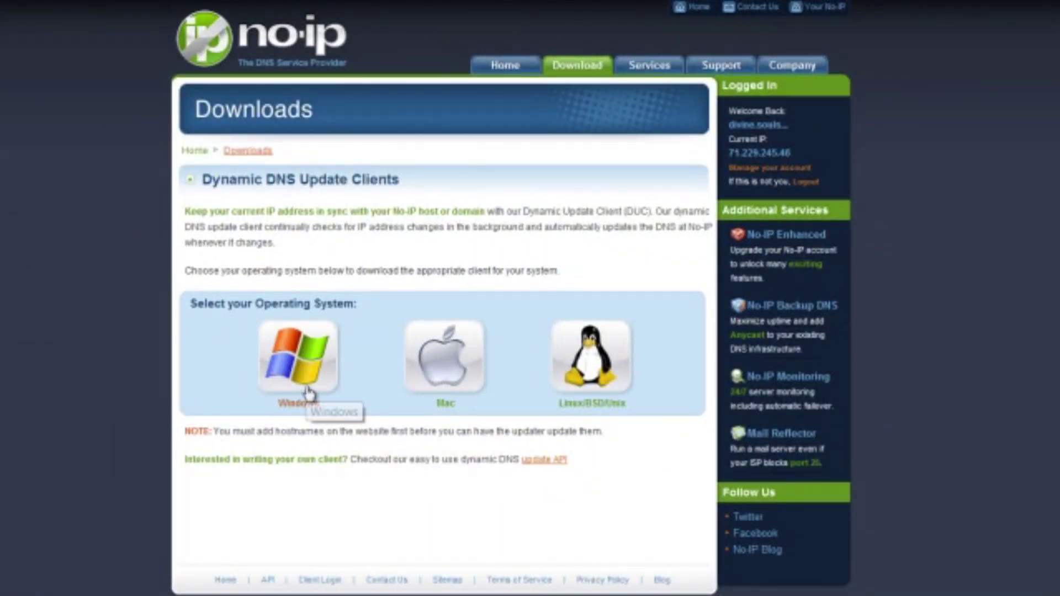
# Show the Windows Dynamic Update Client v3.0.4 page and launch the installed DUC client
pyautogui.click(308, 401)
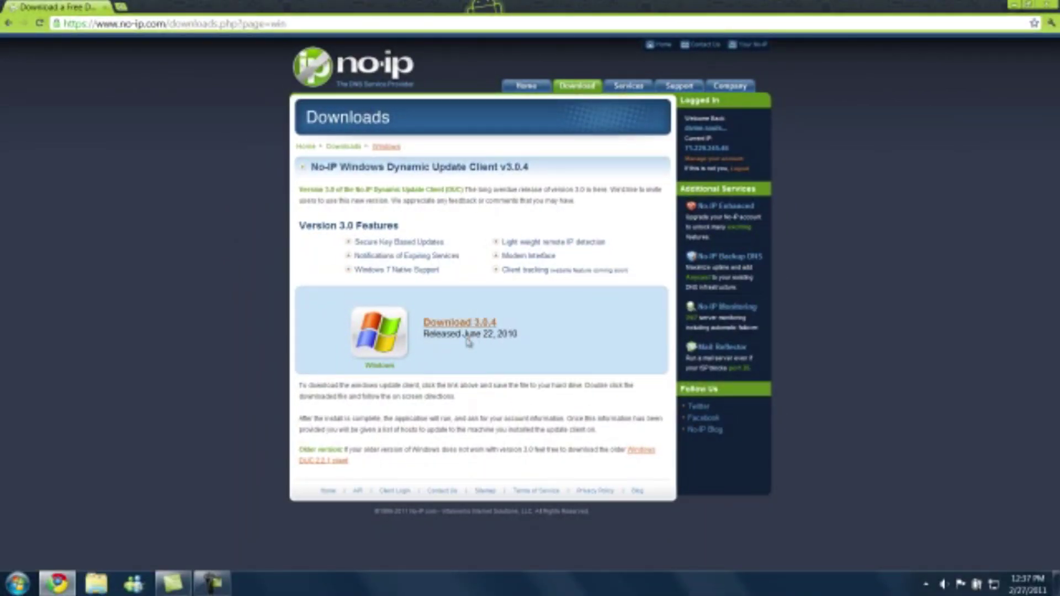
pyautogui.moveTo(1, 353)
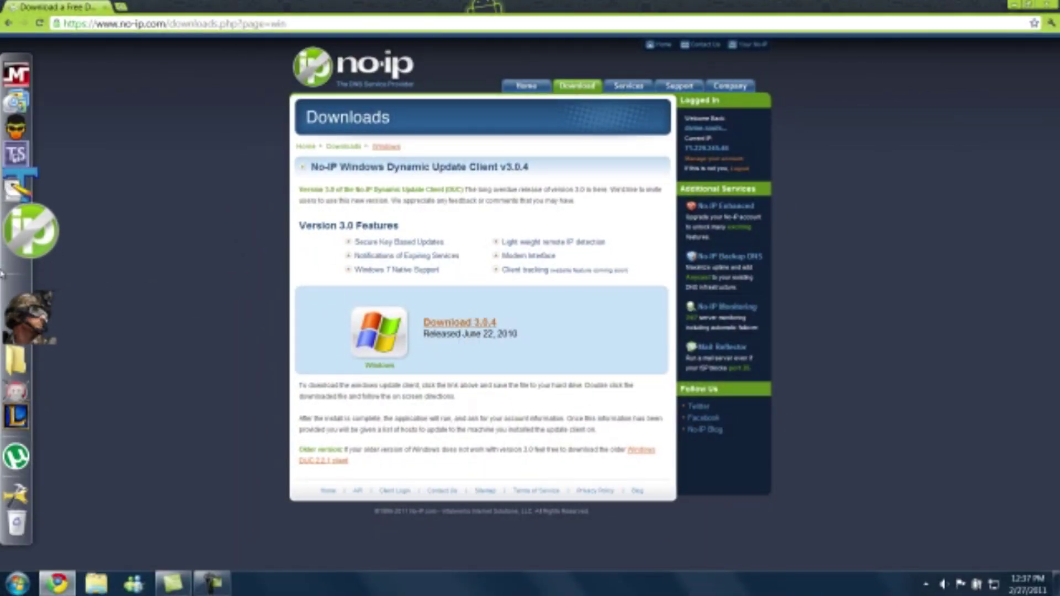
pyautogui.click(30, 231)
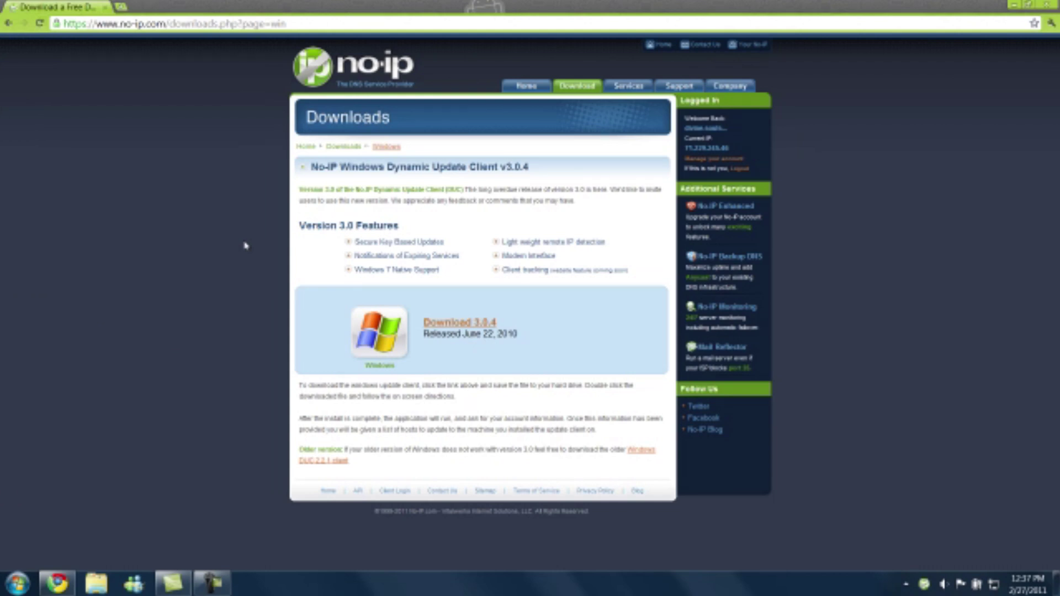
# Switch DUC's updated host from divine-world.no-ip.biz to yourrspsserver.no-ip.biz, save, and close it
pyautogui.click(923, 587)
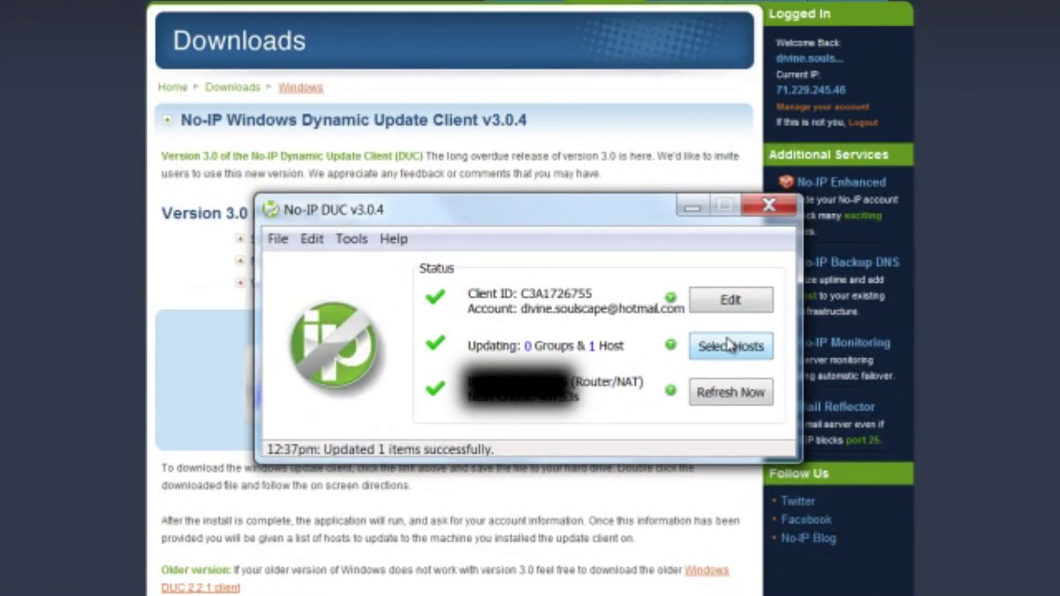
pyautogui.click(729, 346)
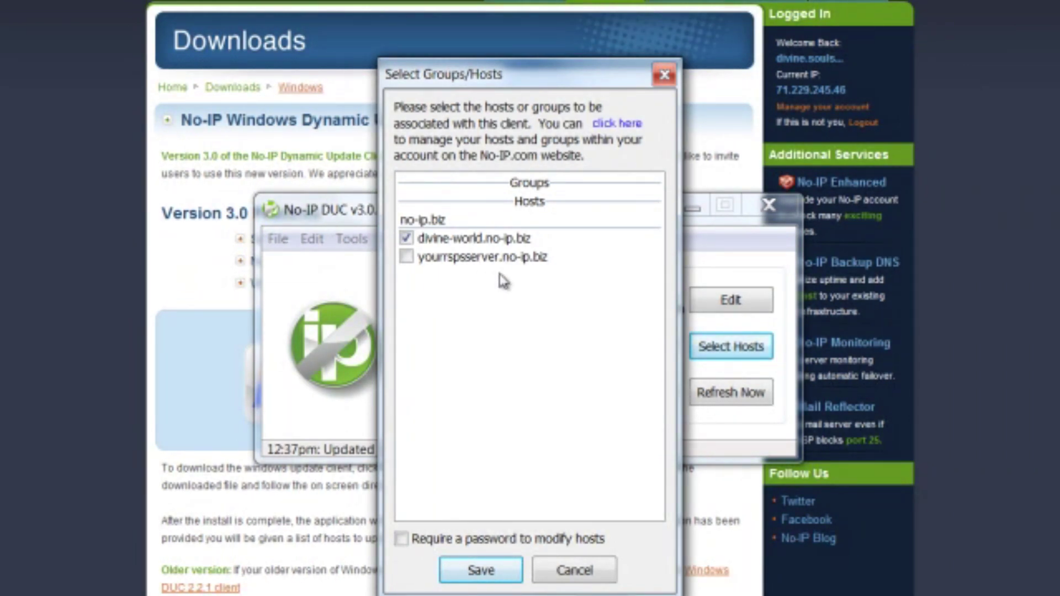
pyautogui.click(408, 257)
pyautogui.click(407, 238)
pyautogui.click(479, 570)
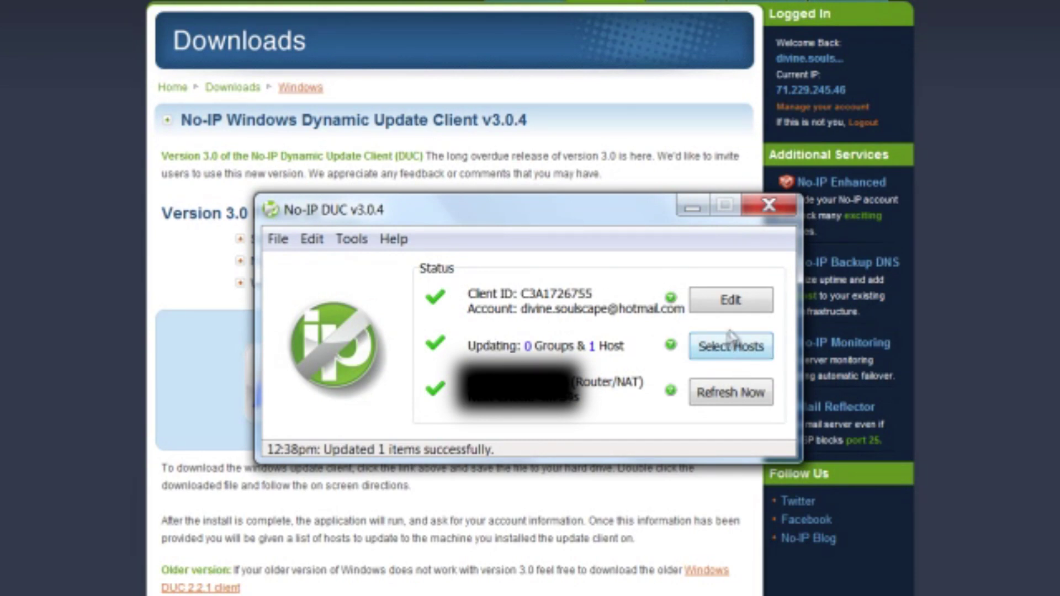
pyautogui.click(769, 207)
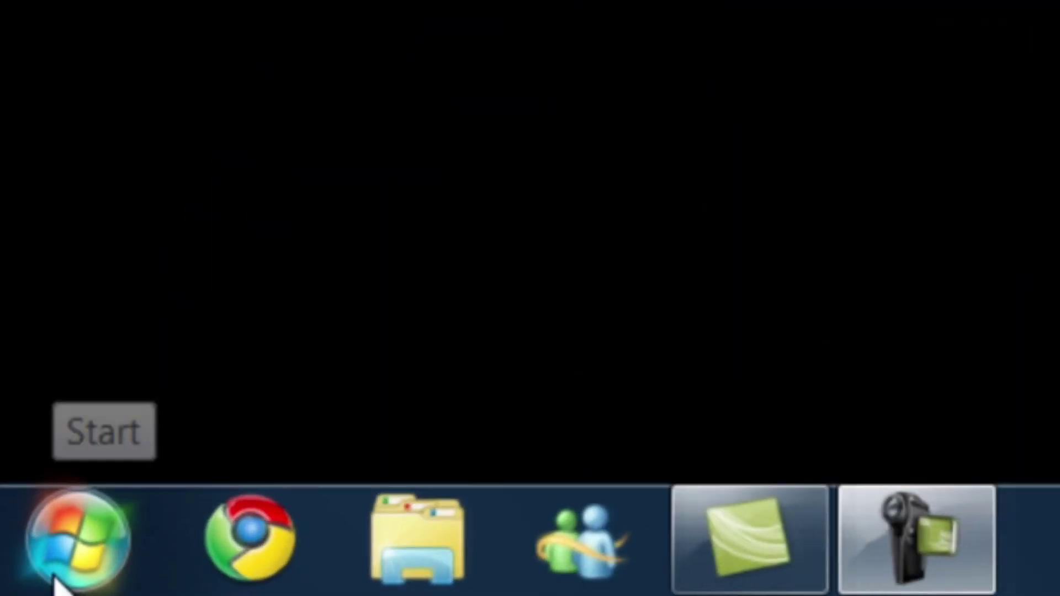
# Launch cmd from Start search, close it, then open a command window from the desktop context menu
pyautogui.click(57, 579)
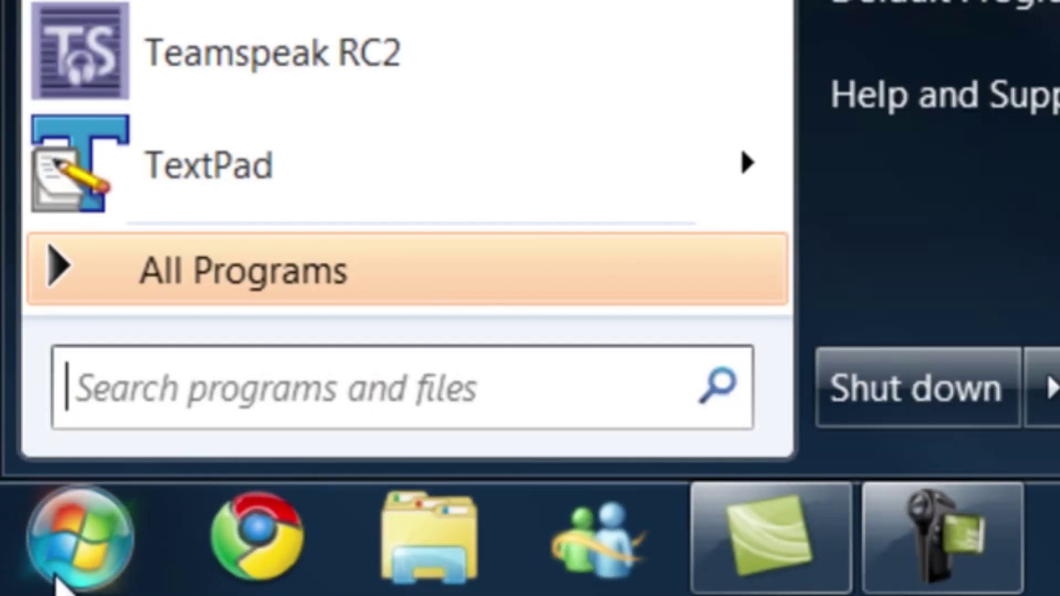
pyautogui.write('cmd')
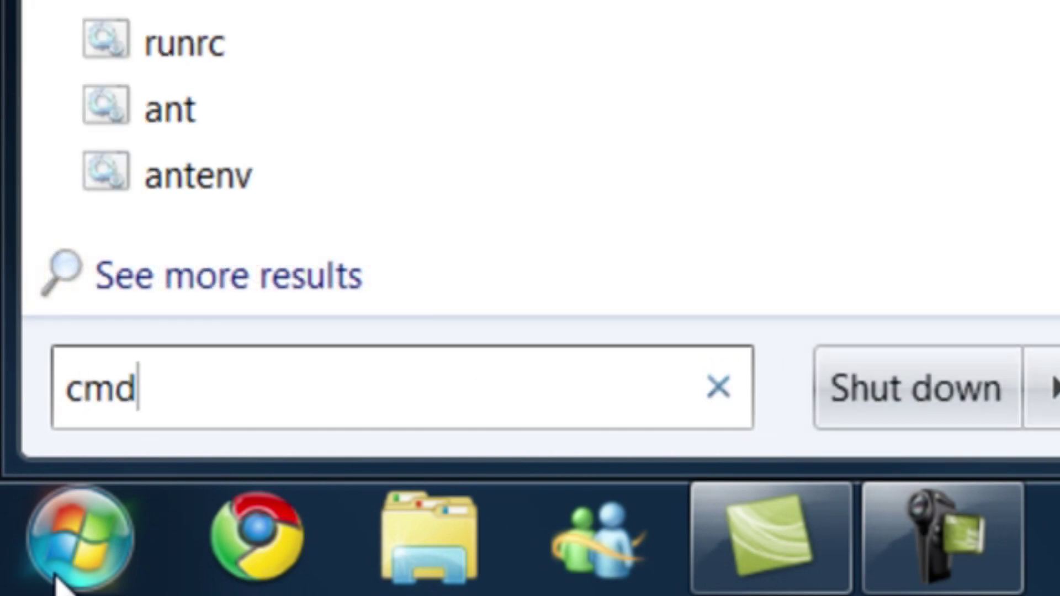
pyautogui.press('Return')
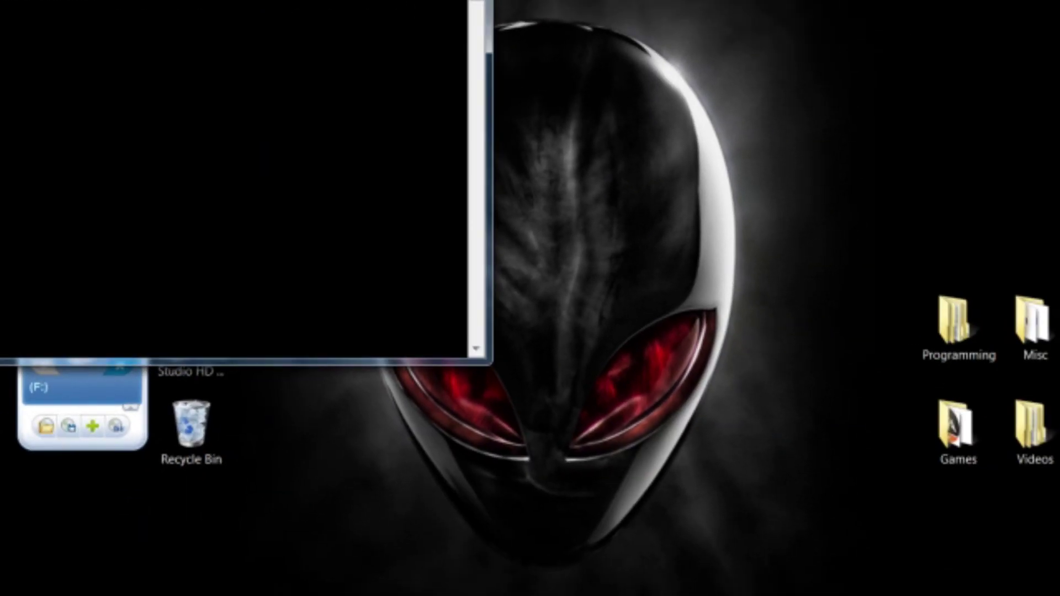
pyautogui.hotkey('alt', 'F4')
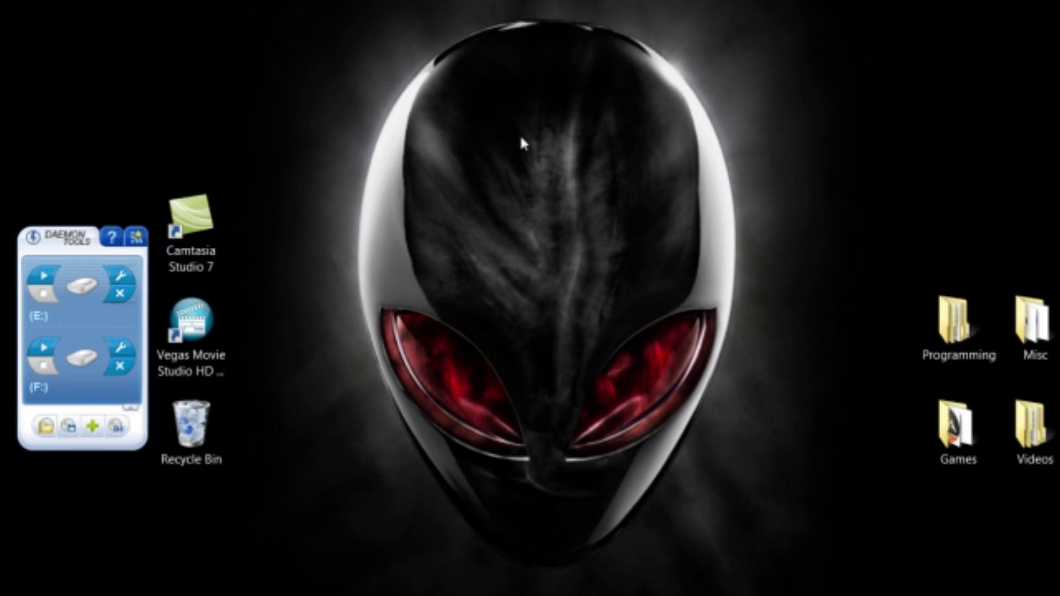
pyautogui.rightClick(522, 143)
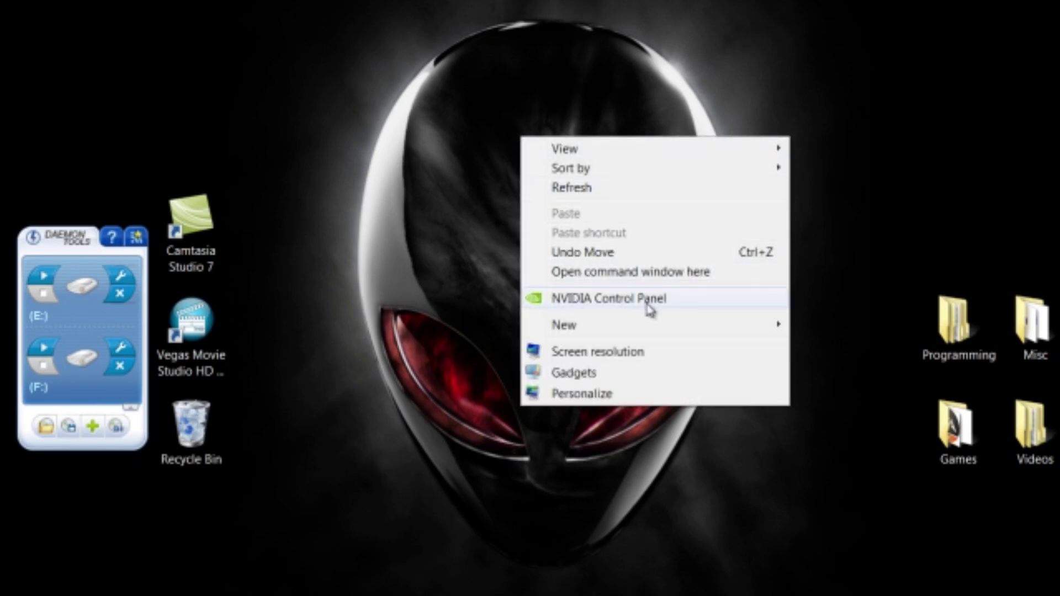
pyautogui.click(717, 281)
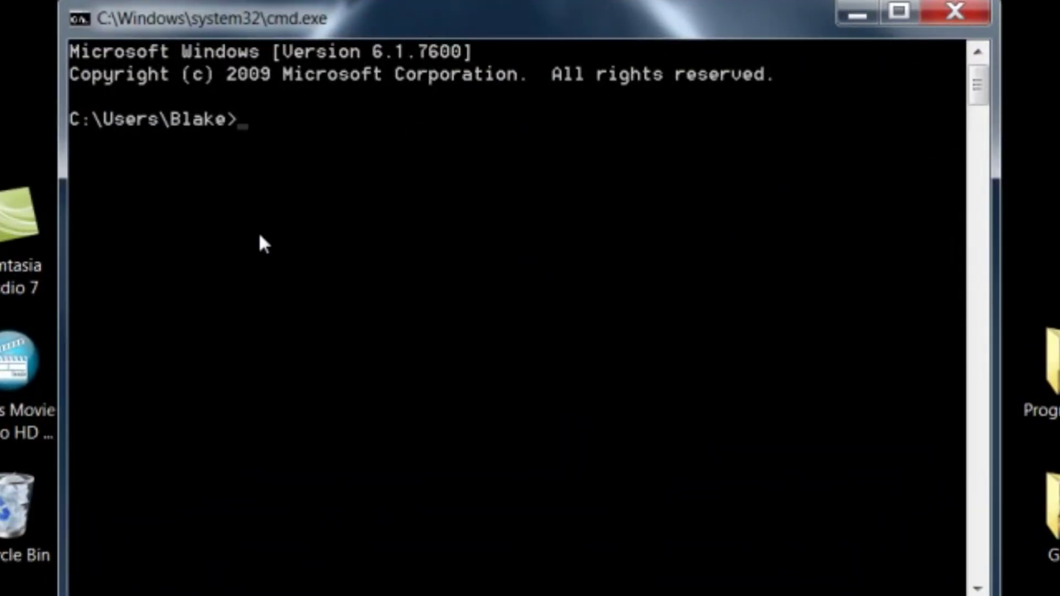
# Run ipconfig and scroll to the Local Area Connection IPv4 address
pyautogui.write('ipconfig')
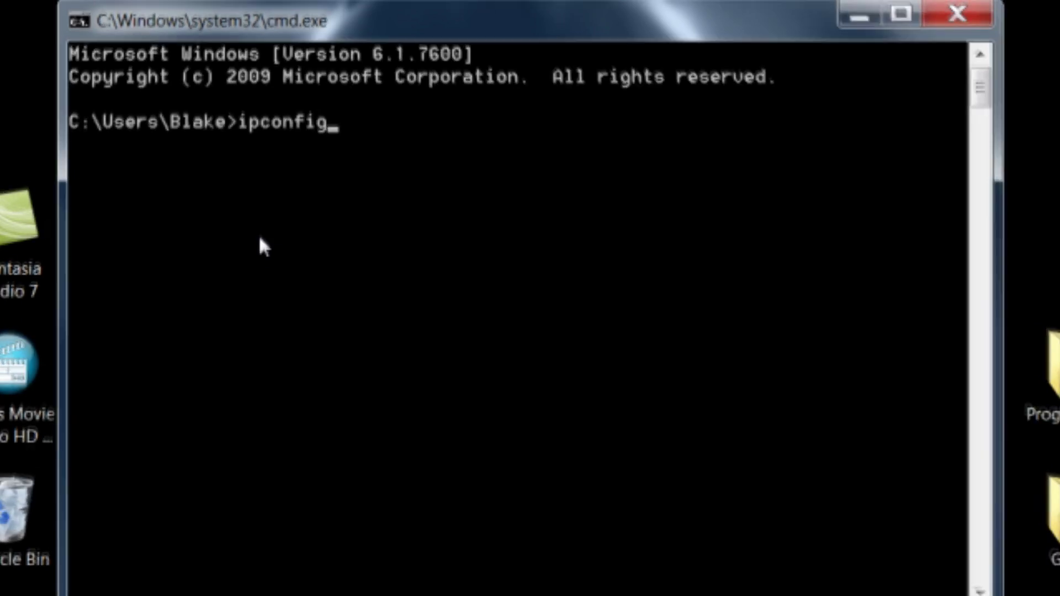
pyautogui.press('Return')
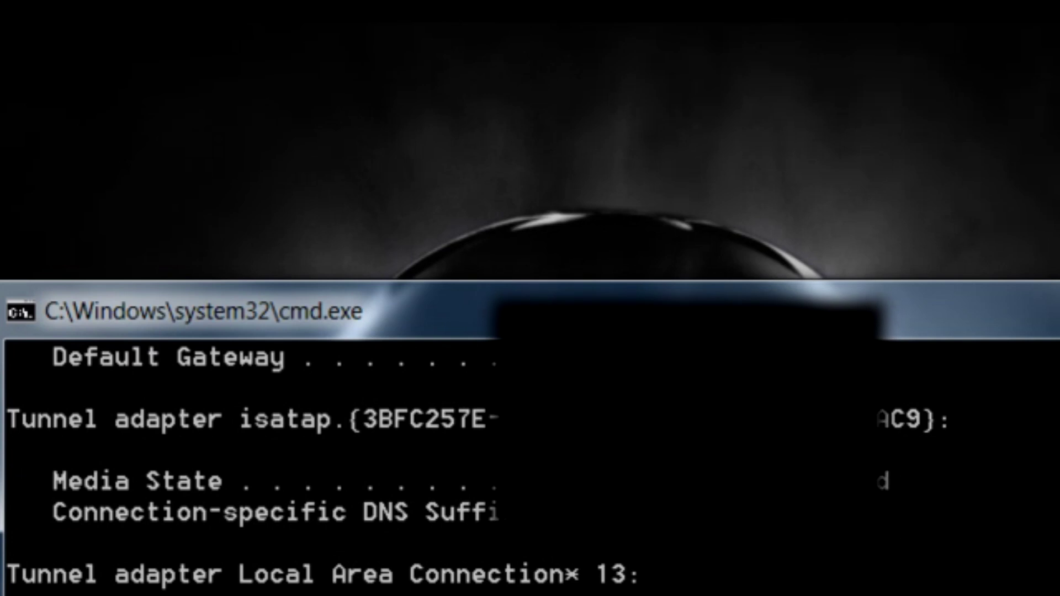
pyautogui.scroll(2, 530, 464)
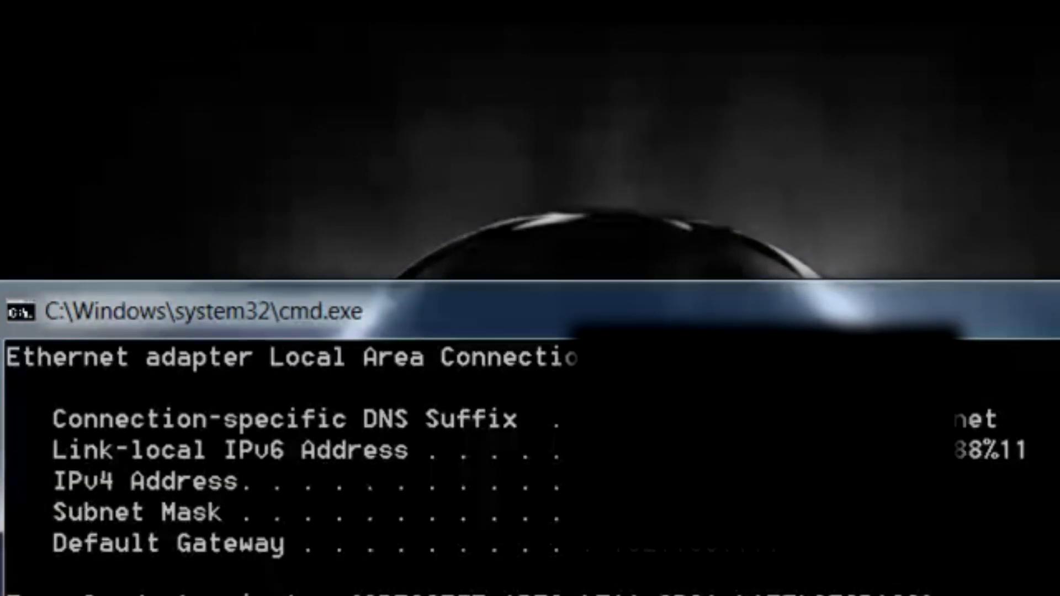
pyautogui.scroll(-3, 530, 464)
pyautogui.scroll(1, 530, 464)
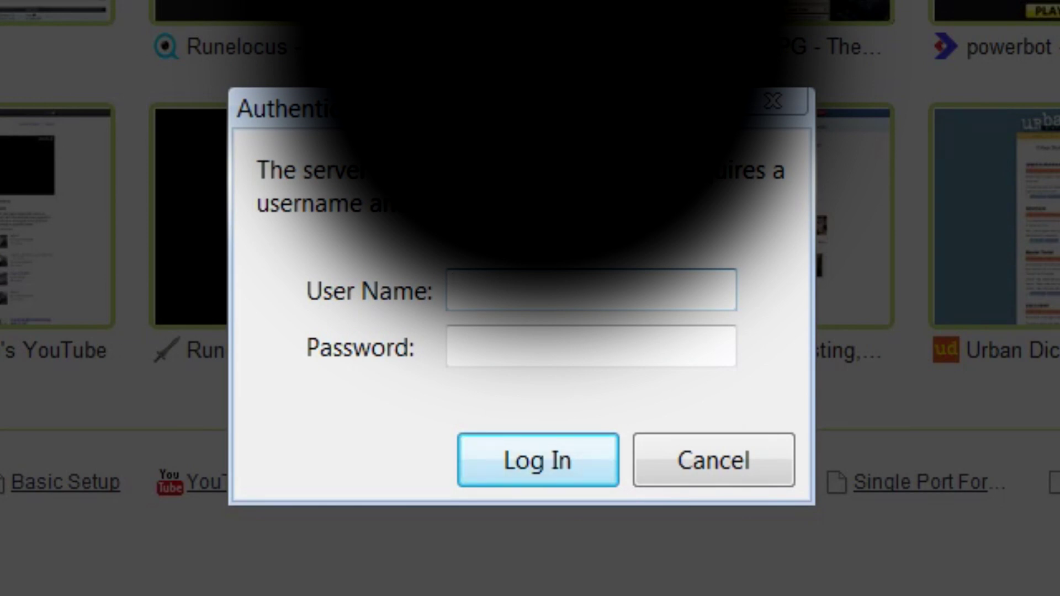
# Enter the router user name admin and move to the password field
pyautogui.write('admin')
pyautogui.press('Tab')
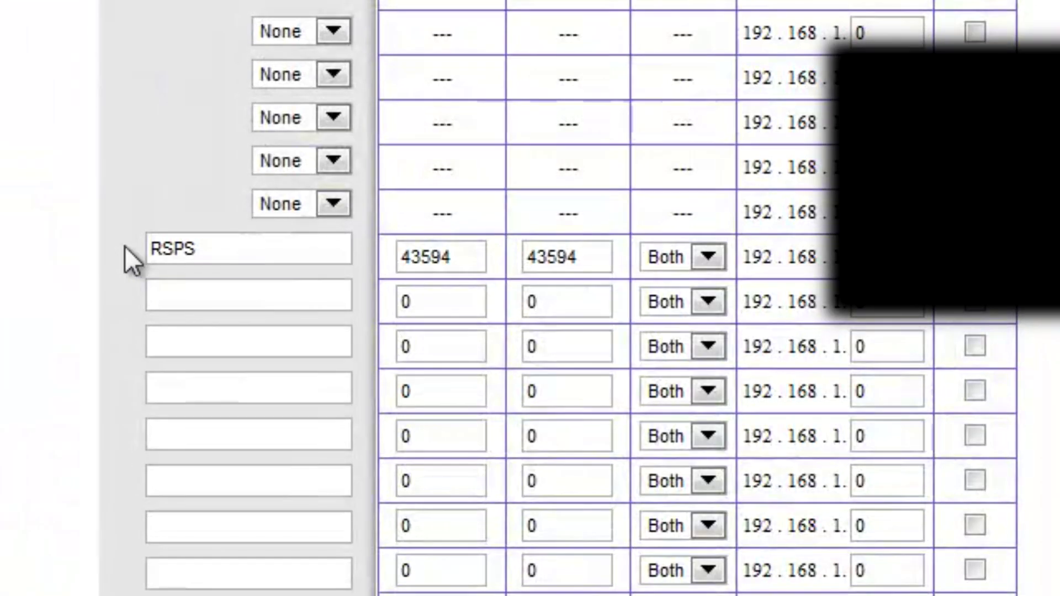
# Edit the RSPS rule name in Single Port Forwarding and set the external port 43594
pyautogui.click(280, 252)
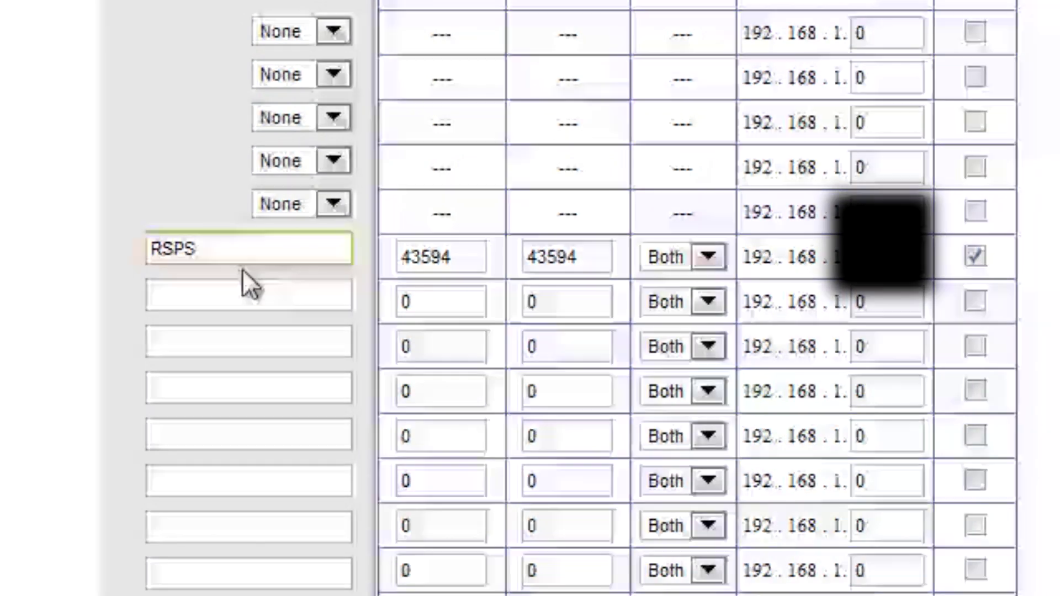
pyautogui.click(260, 244)
pyautogui.moveTo(260, 244); pyautogui.dragTo(103, 232)
pyautogui.click(188, 249)
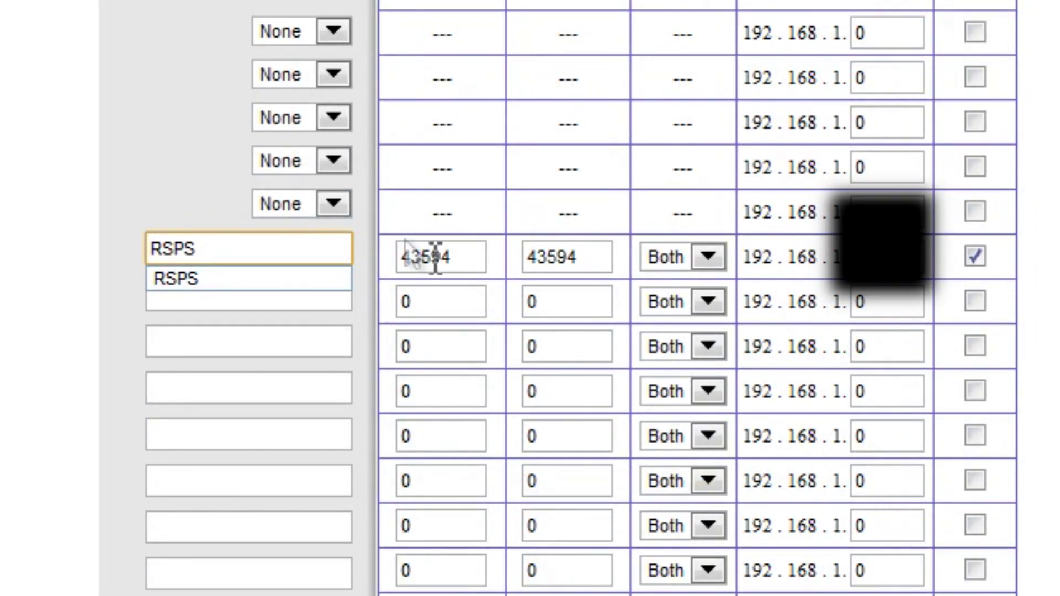
pyautogui.click(461, 256)
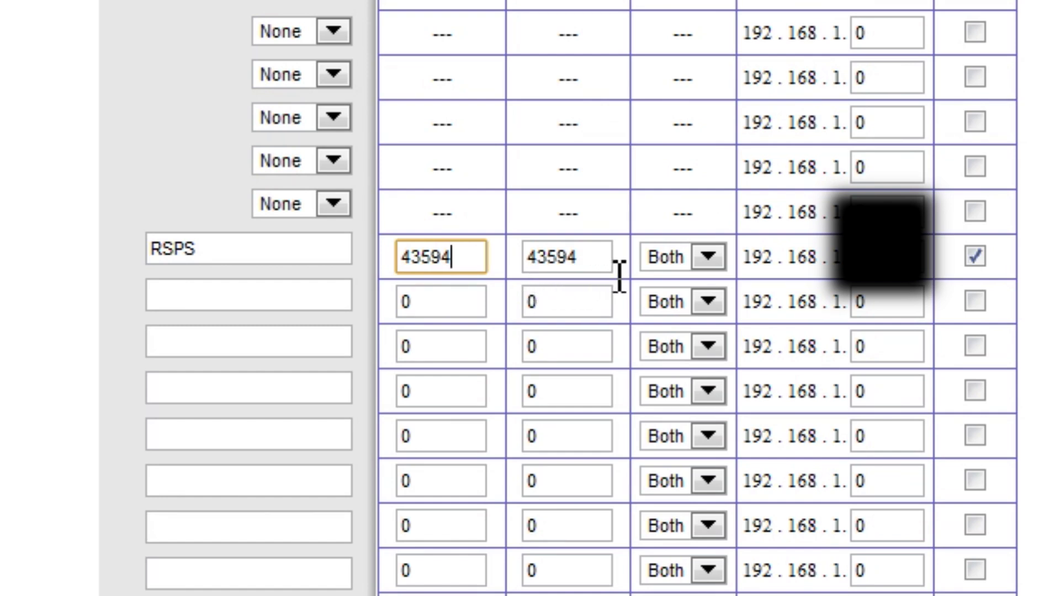
pyautogui.click(683, 257)
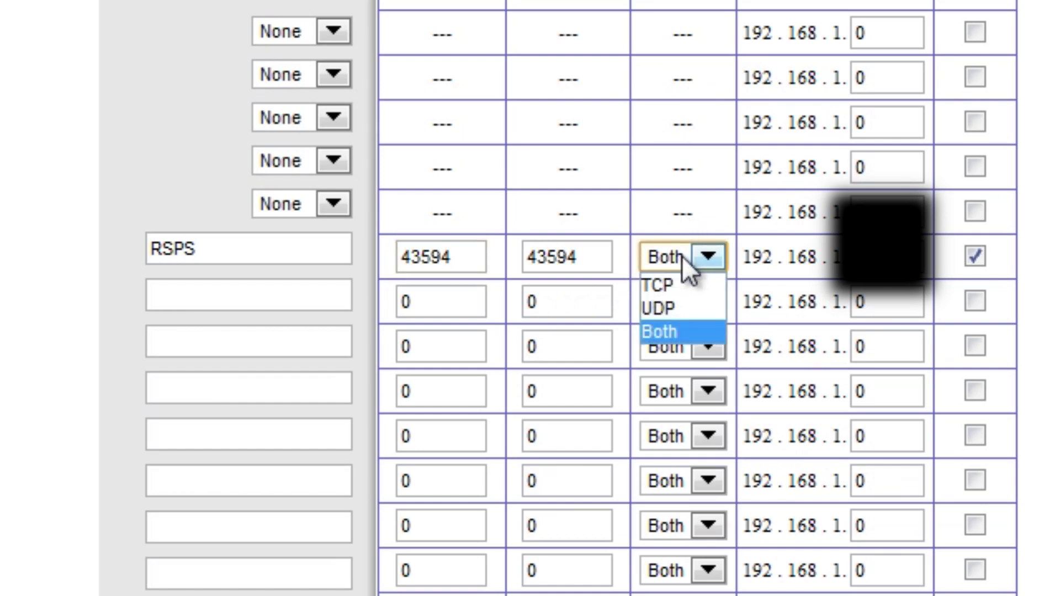
pyautogui.click(680, 279)
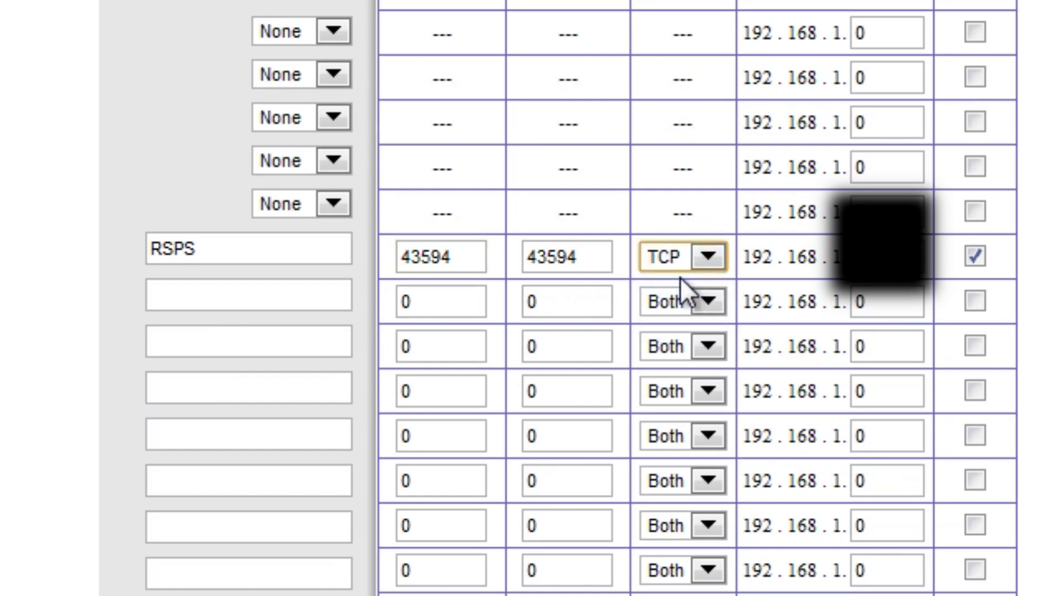
pyautogui.click(697, 263)
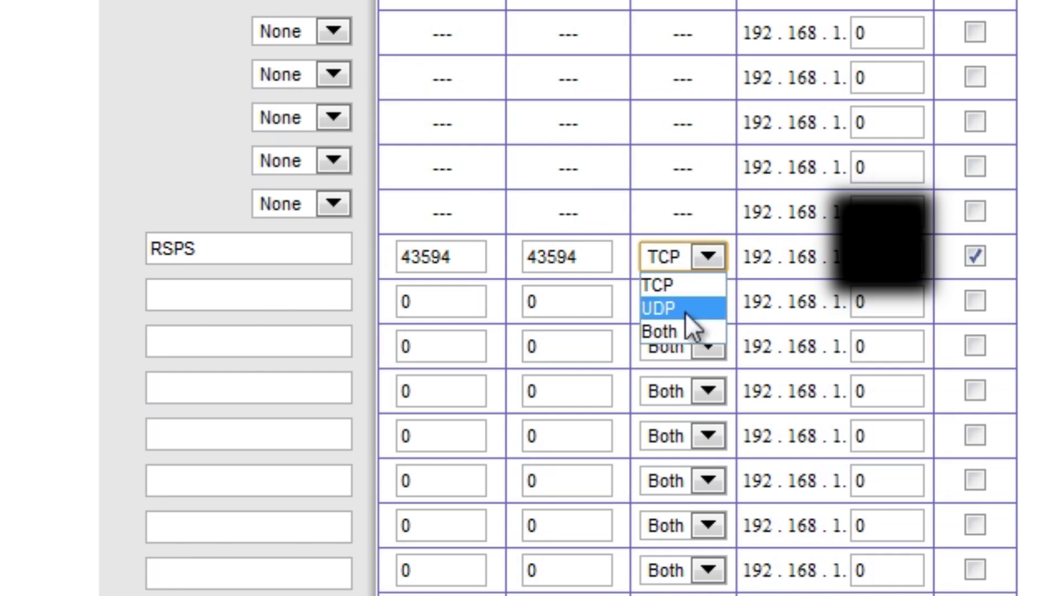
pyautogui.click(683, 329)
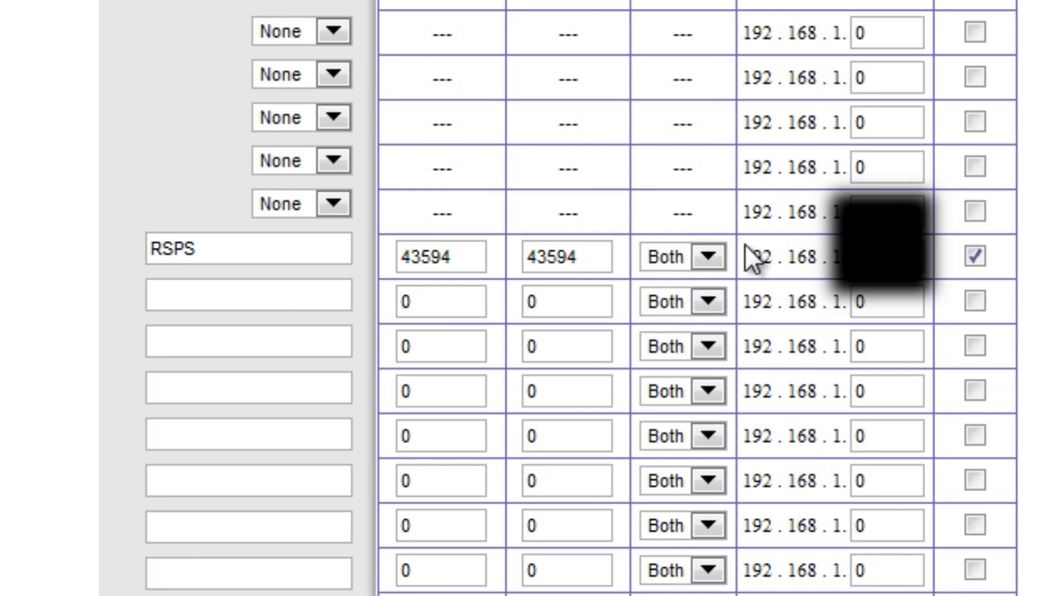